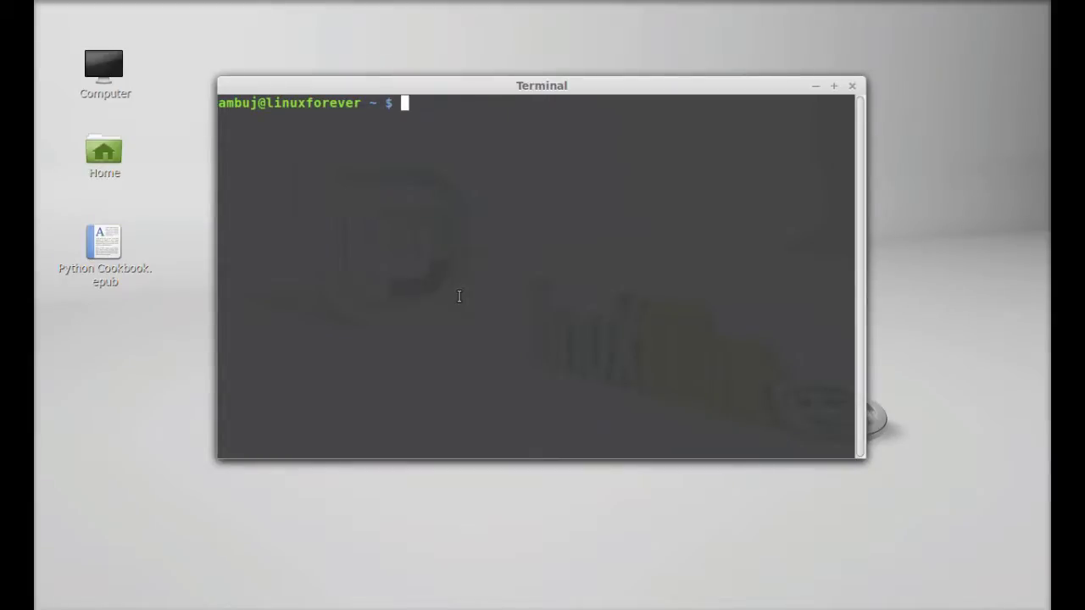
Step: Add the ppa:i2p.packages/i2p repository with sudo add-apt-repository, entering the administrator password
type("sudo add-ap")
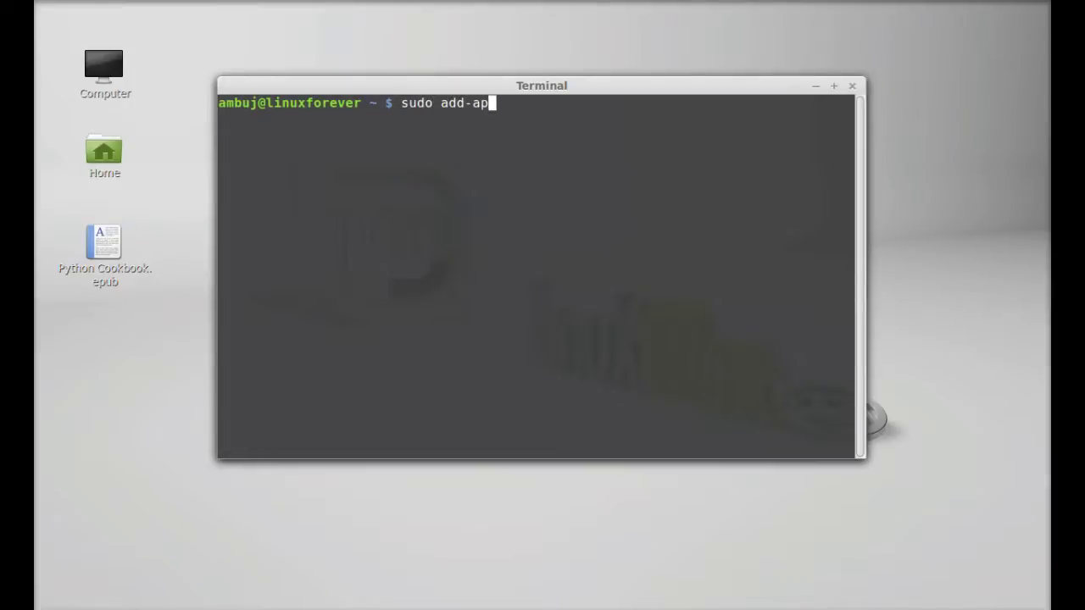
type("t-repository")
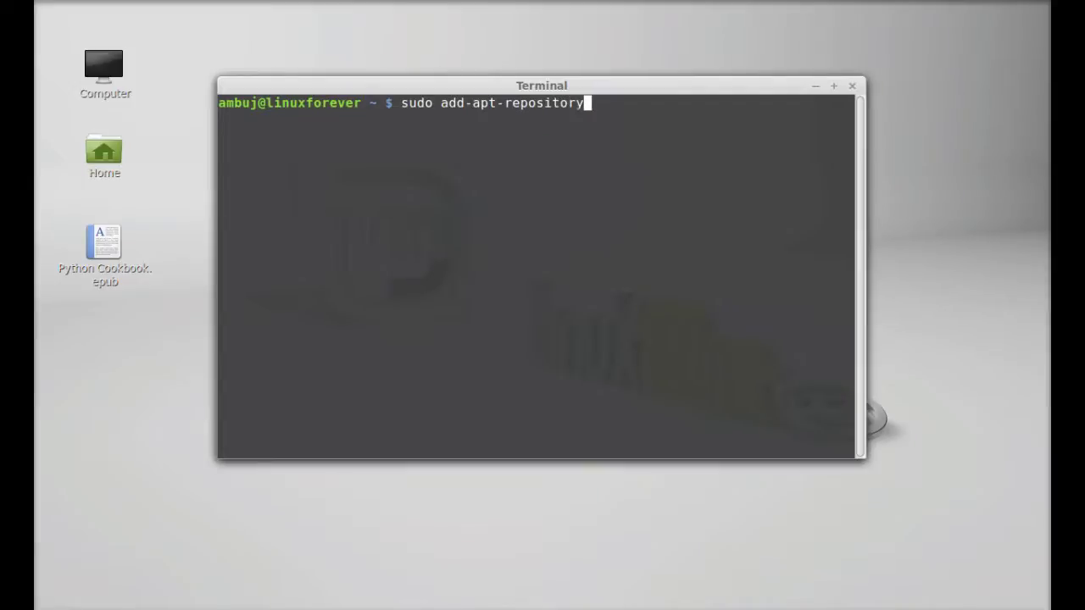
type(" ppa:i2p")
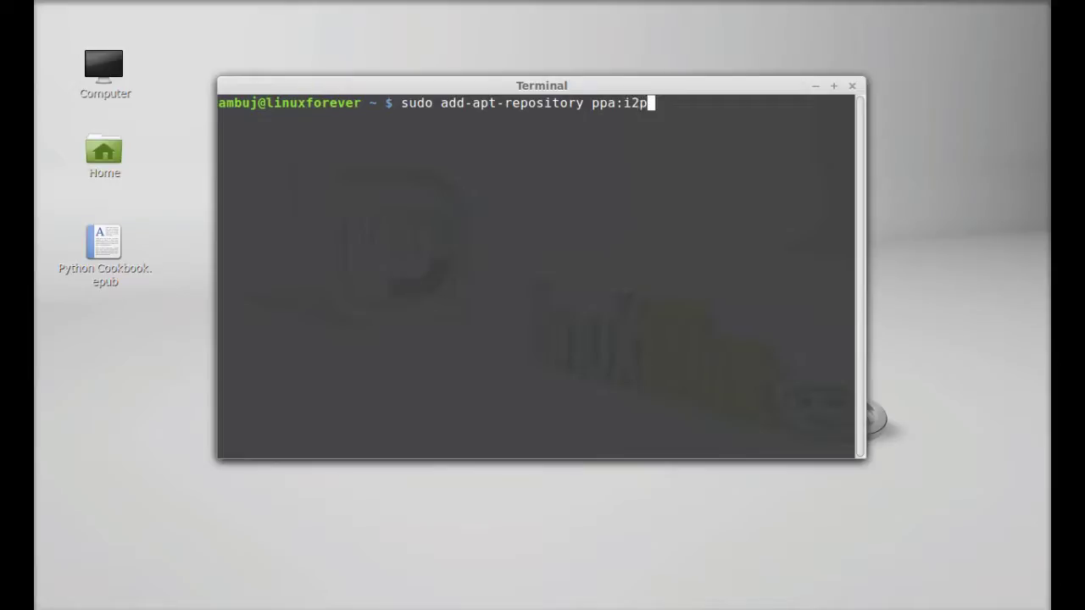
type(".packag")
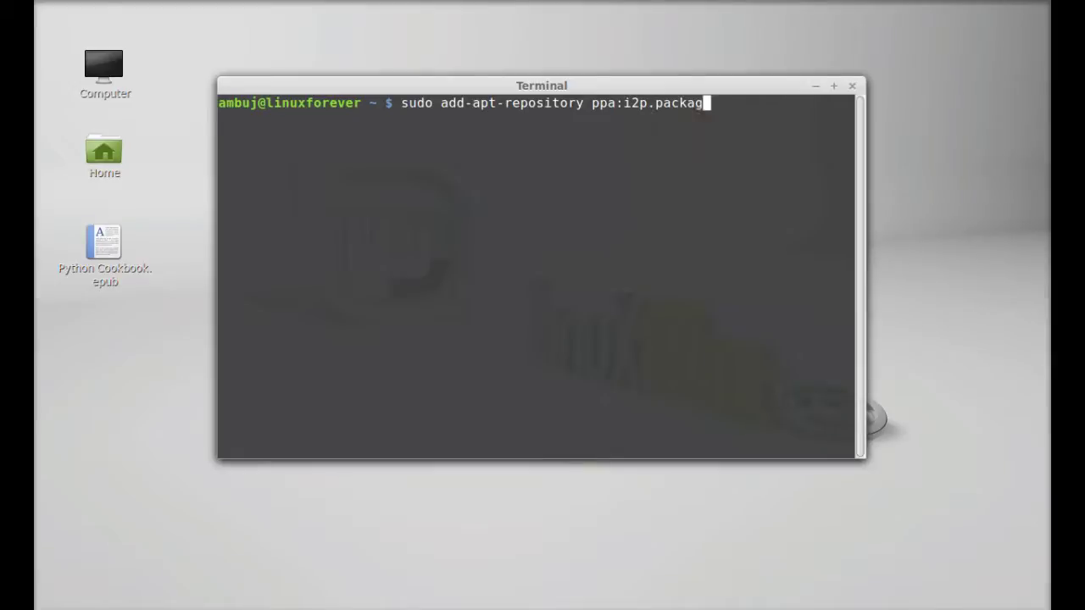
type("es/i2p")
key("Return")
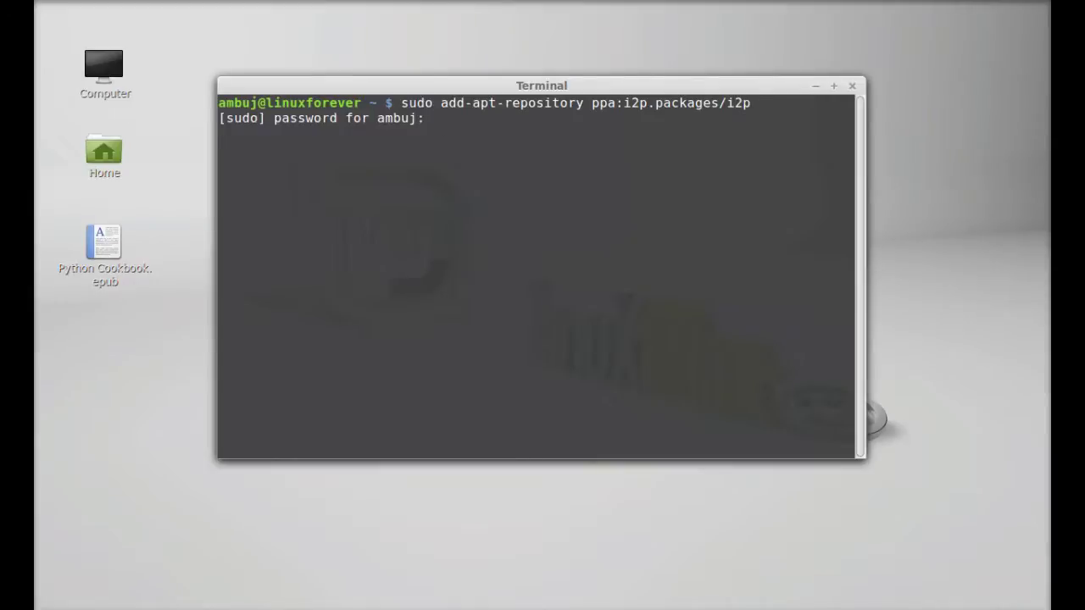
key("Return")
key("Return")
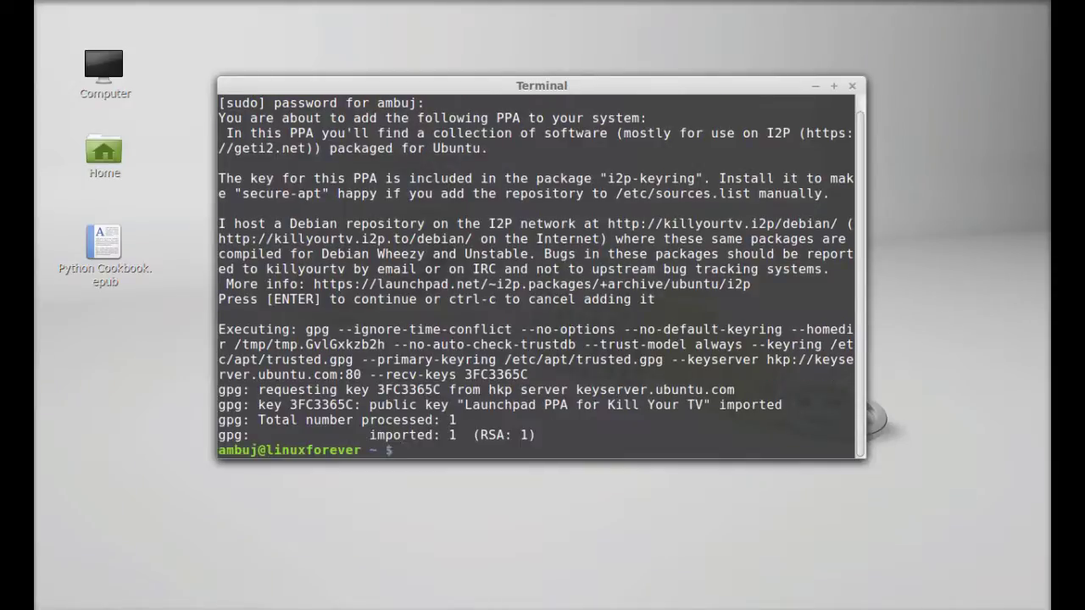
Step: Run sudo apt-get update, then sudo apt-get install sigil, answering y to proceed
type("sudo apt-get up")
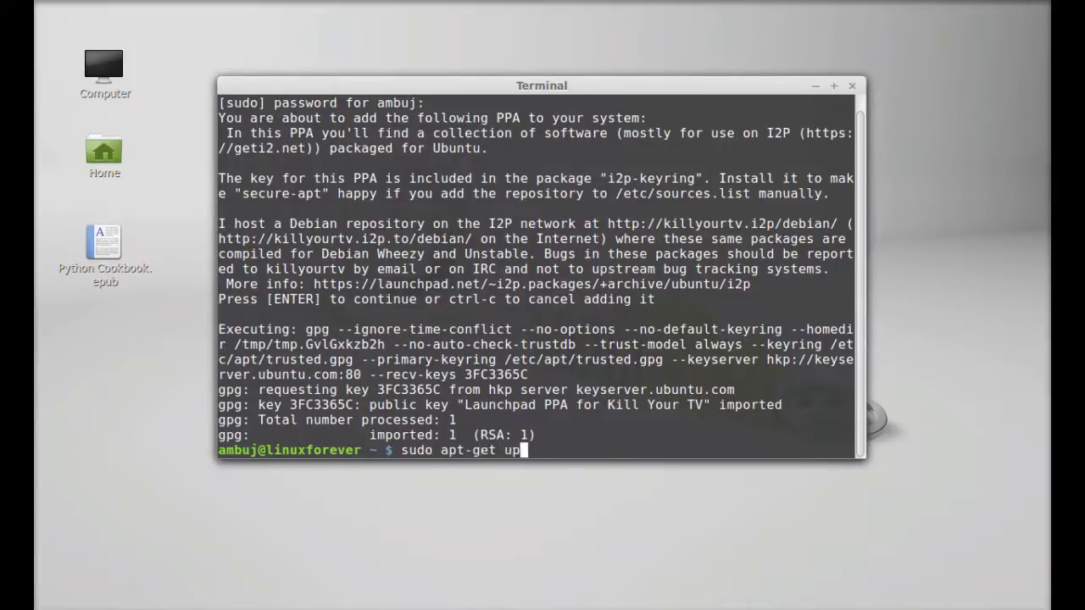
type("date")
key("Return")
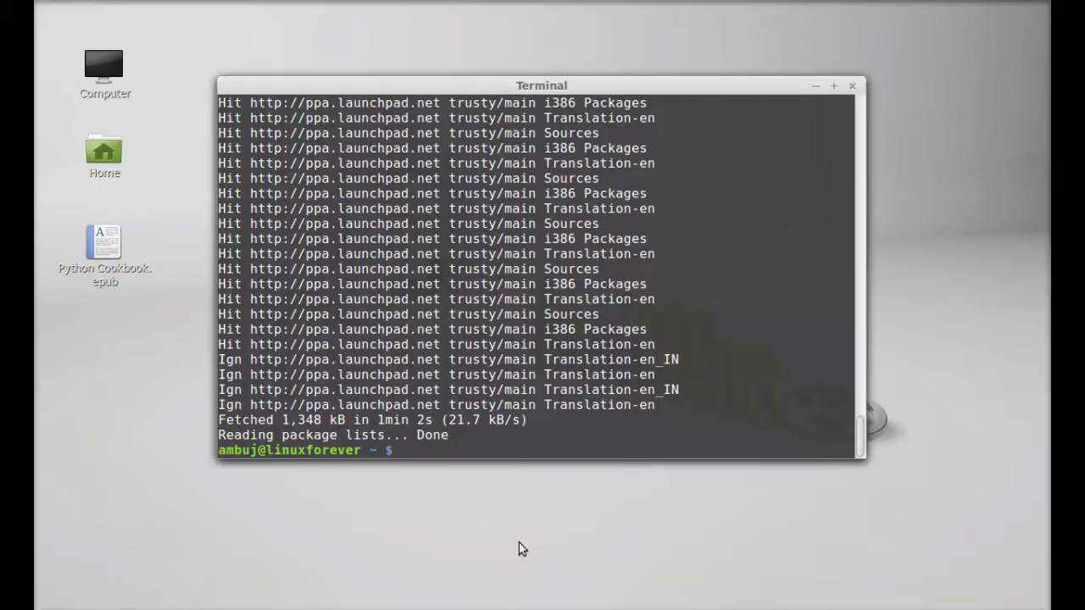
type("sudo apt-get inst")
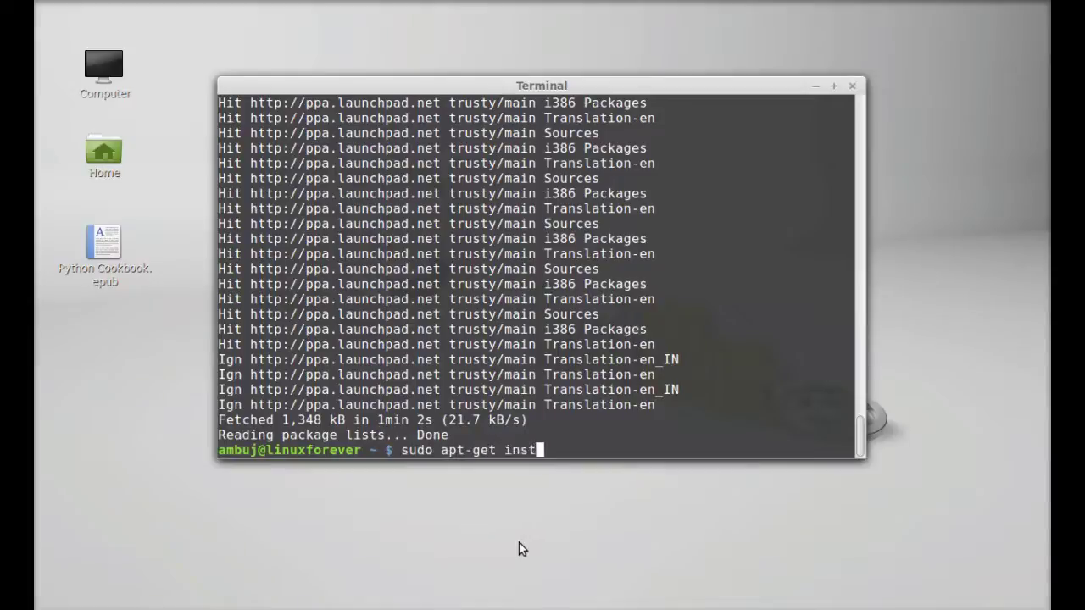
type("all sigil")
key("Return")
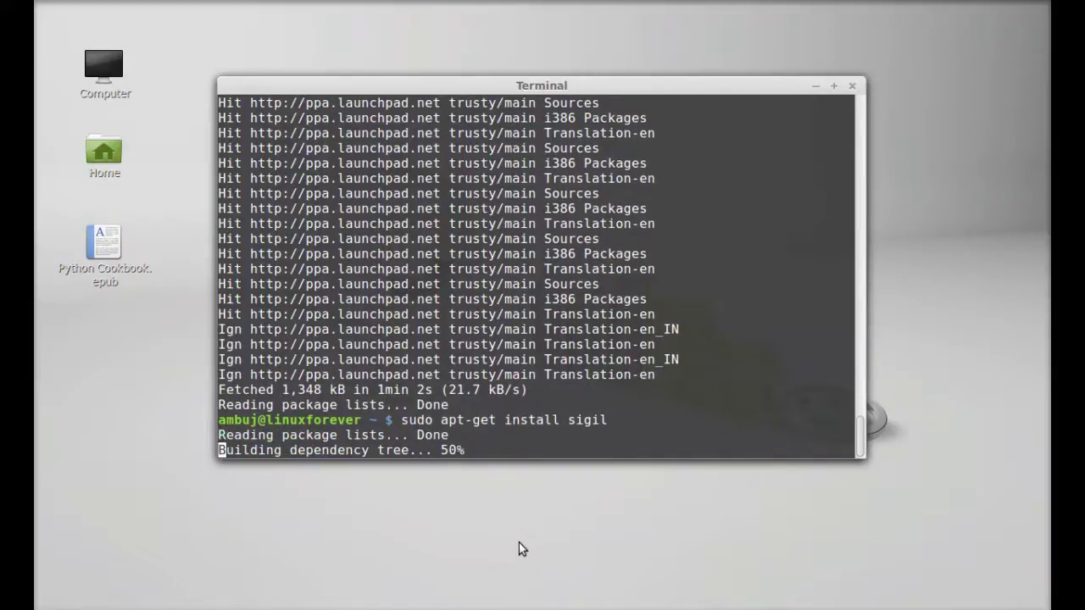
type("y")
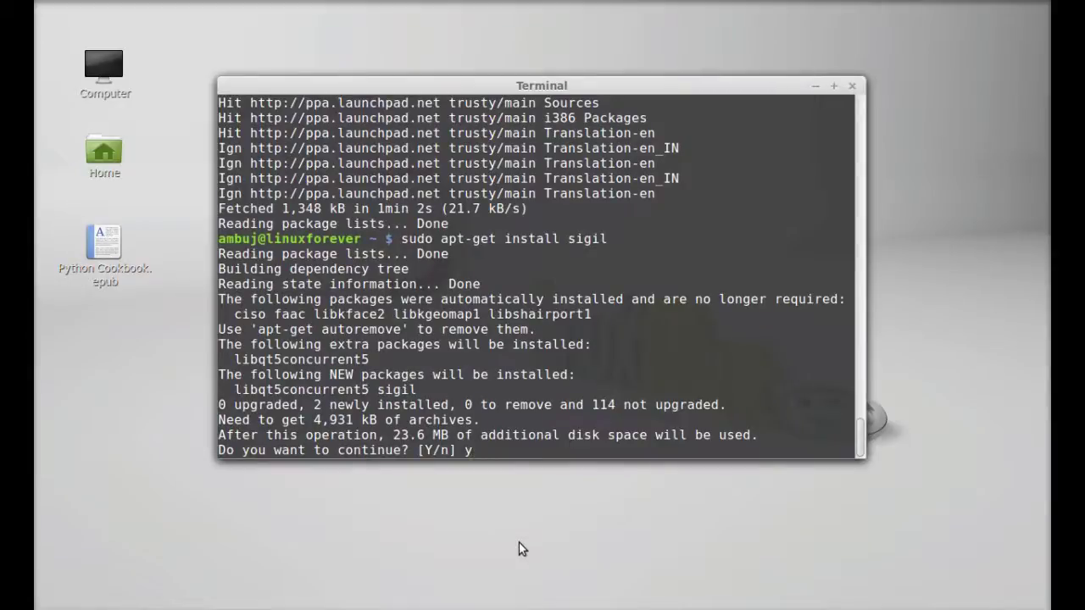
key("Return")
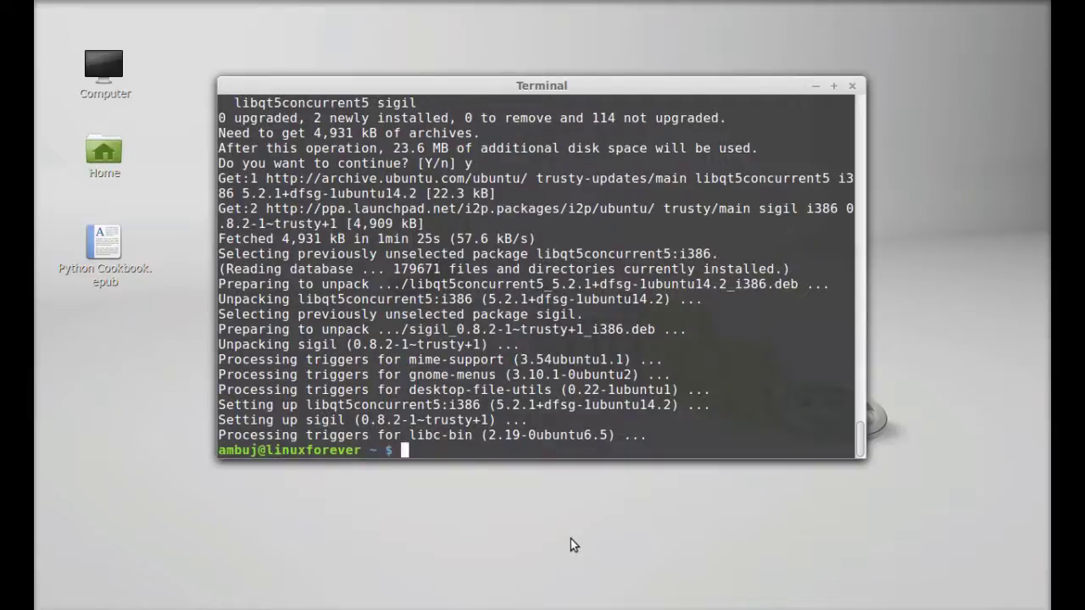
Step: Close Terminal and launch Sigil from the Mint menu by searching 'sig'
left_click(852, 84)
key("super")
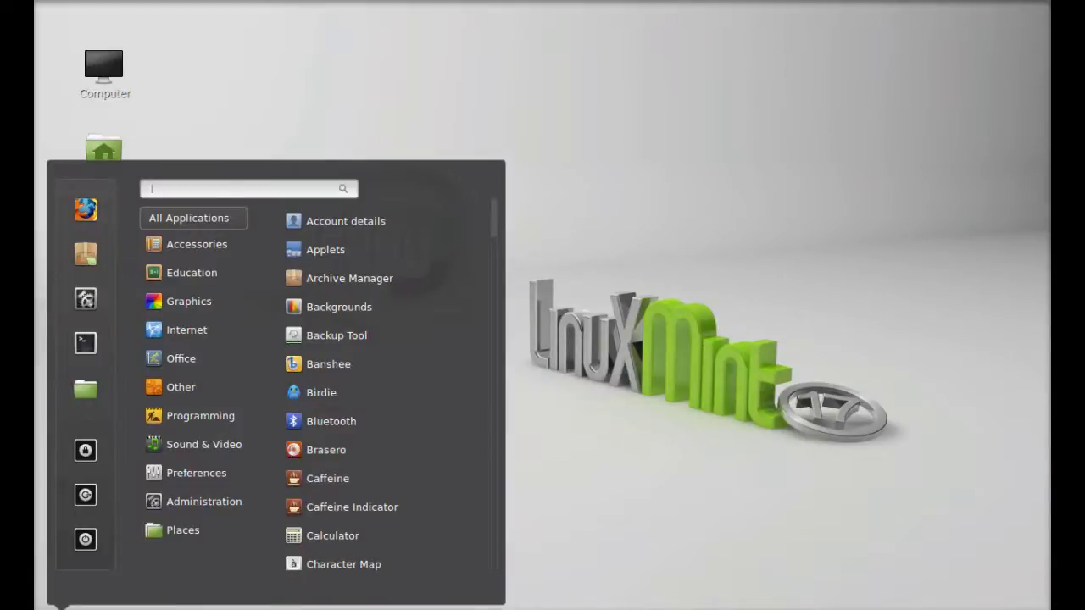
type("sigil")
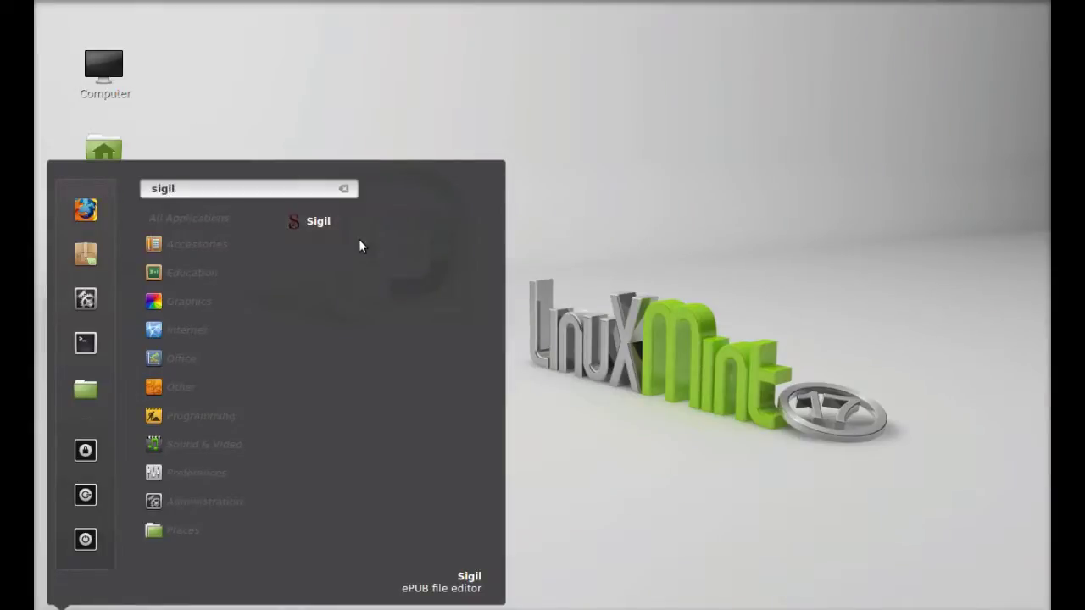
left_click(359, 224)
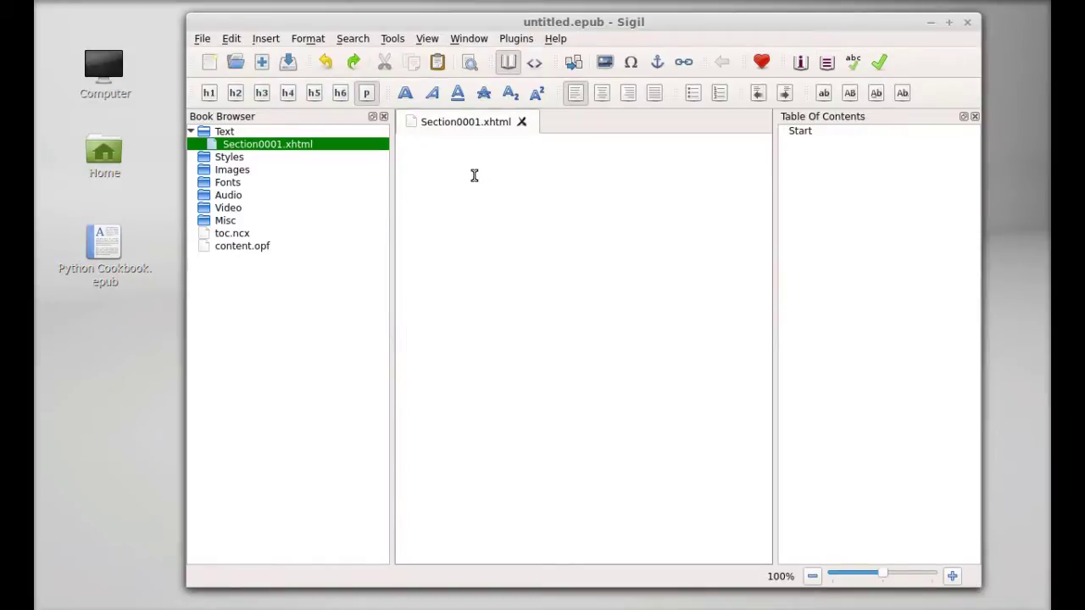
Step: Type four lines in Section0001.xhtml: adafag, sasgagag, asafasg, asassgag
type("adafag")
key("Return")
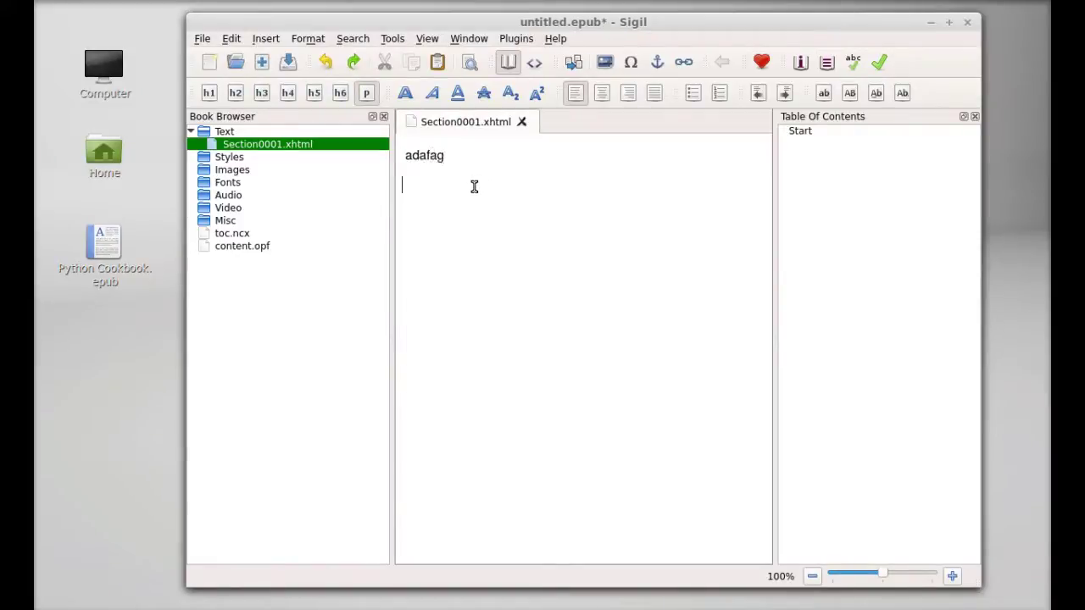
type("sasgagag")
key("Return")
type("asafasg")
key("Return")
type("asassgag")
key("Return")
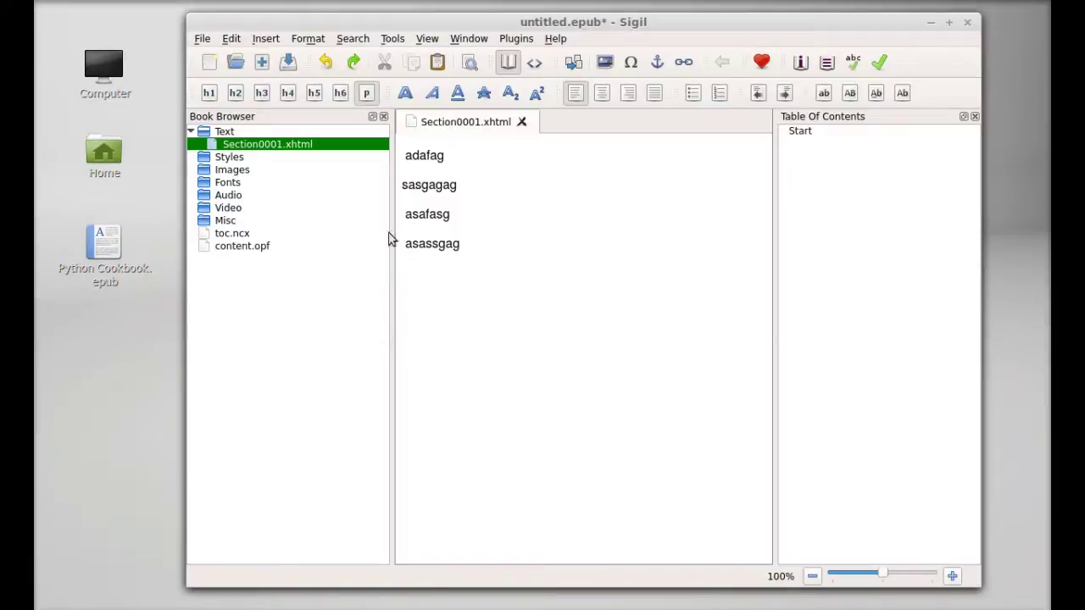
left_click(200, 39)
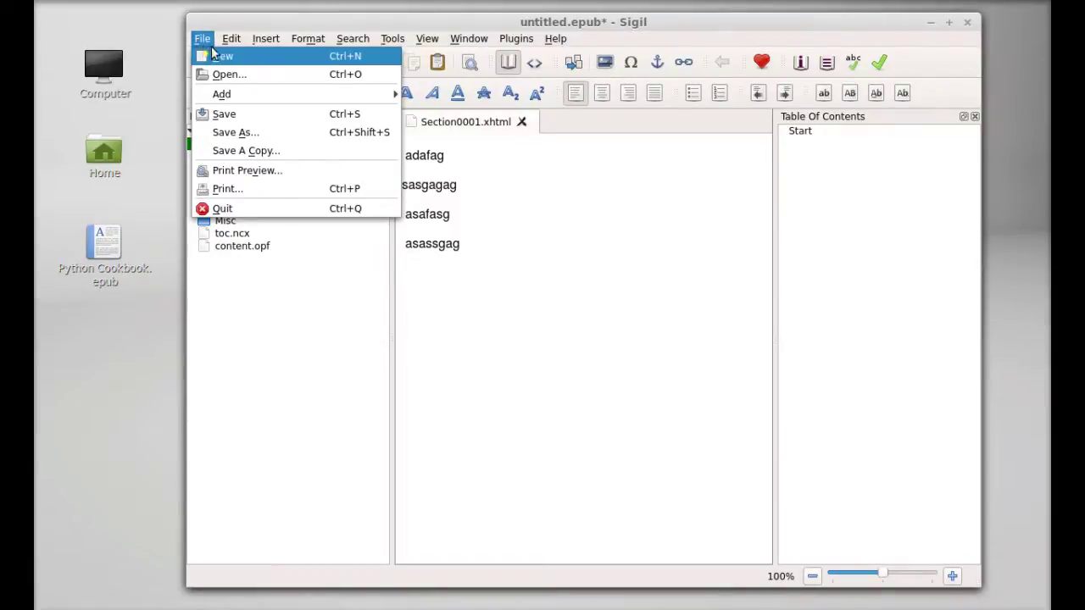
Step: Use Save As to save the book as sample.epub in the Desktop folder
left_click(234, 133)
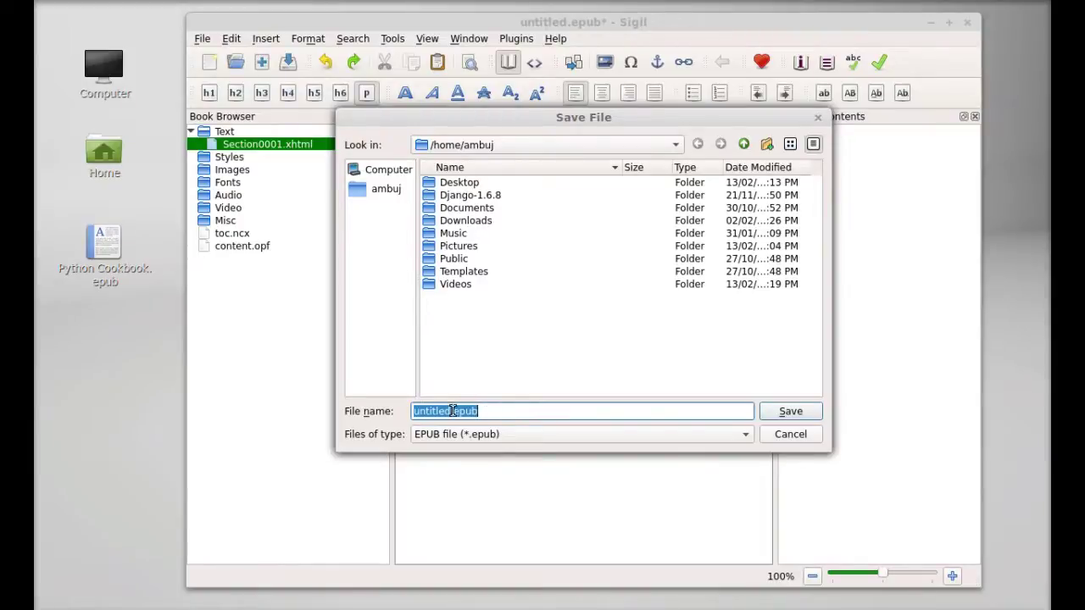
left_click(452, 411)
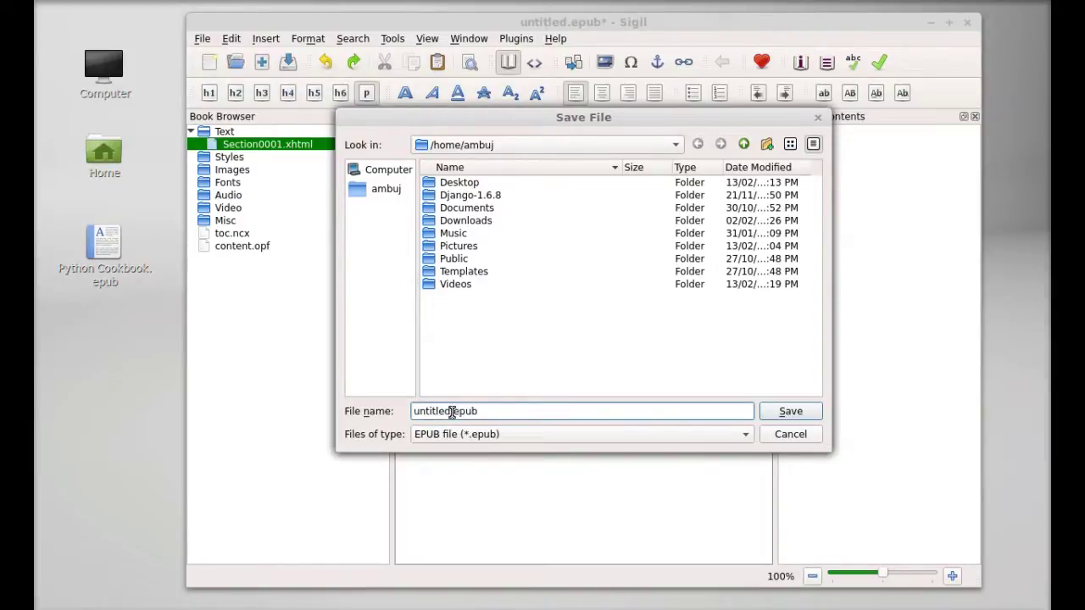
key("BackSpace")
key("BackSpace")
key("BackSpace")
key("BackSpace")
key("BackSpace")
key("BackSpace")
key("BackSpace")
key("BackSpace")
type("sample")
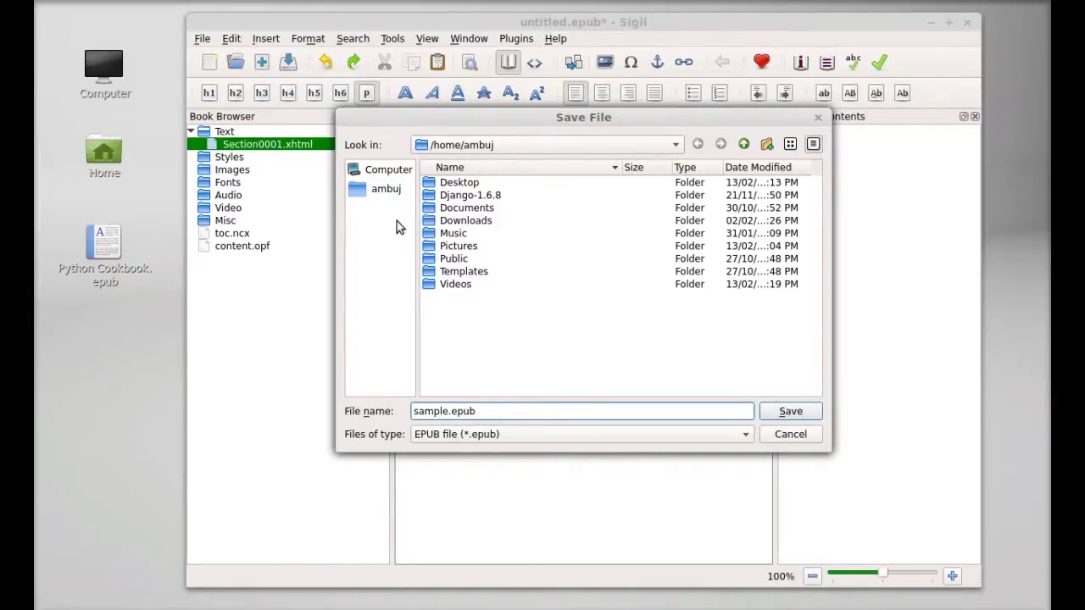
double_click(451, 184)
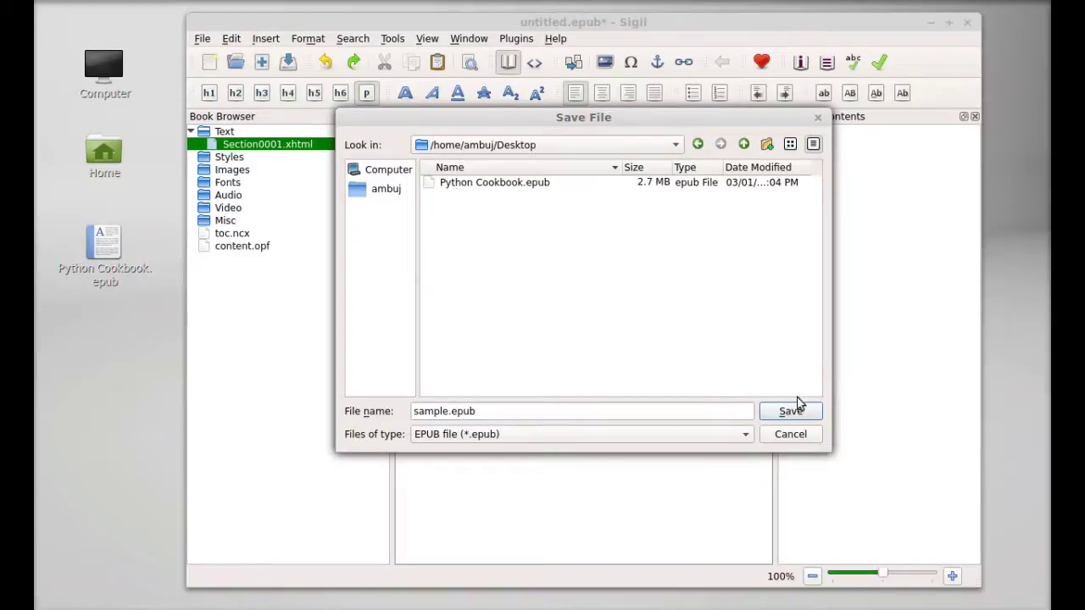
left_click(791, 410)
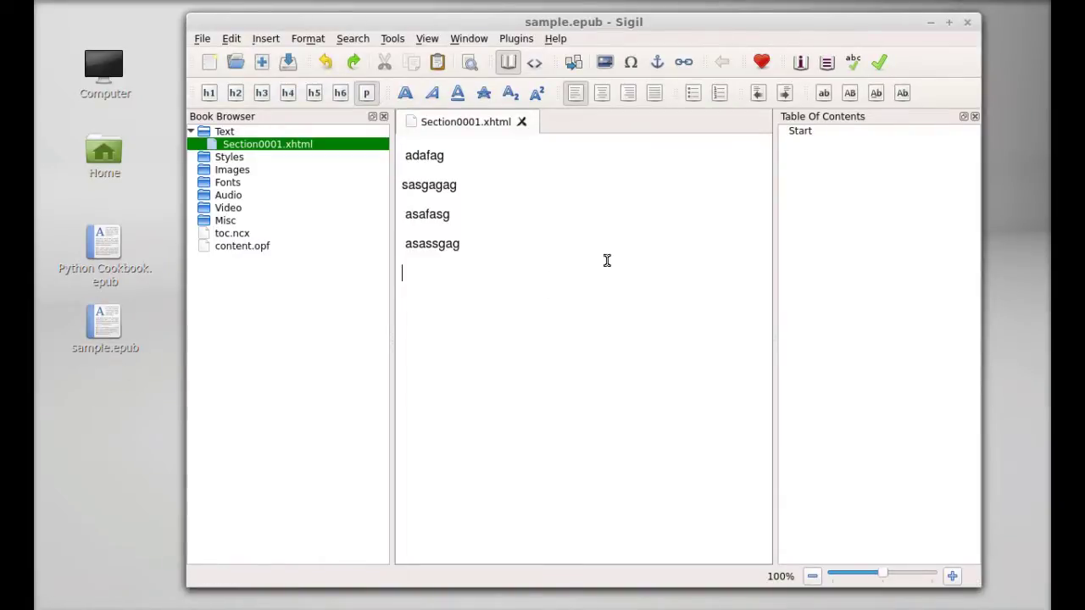
left_click_drag(88, 267, 141, 246)
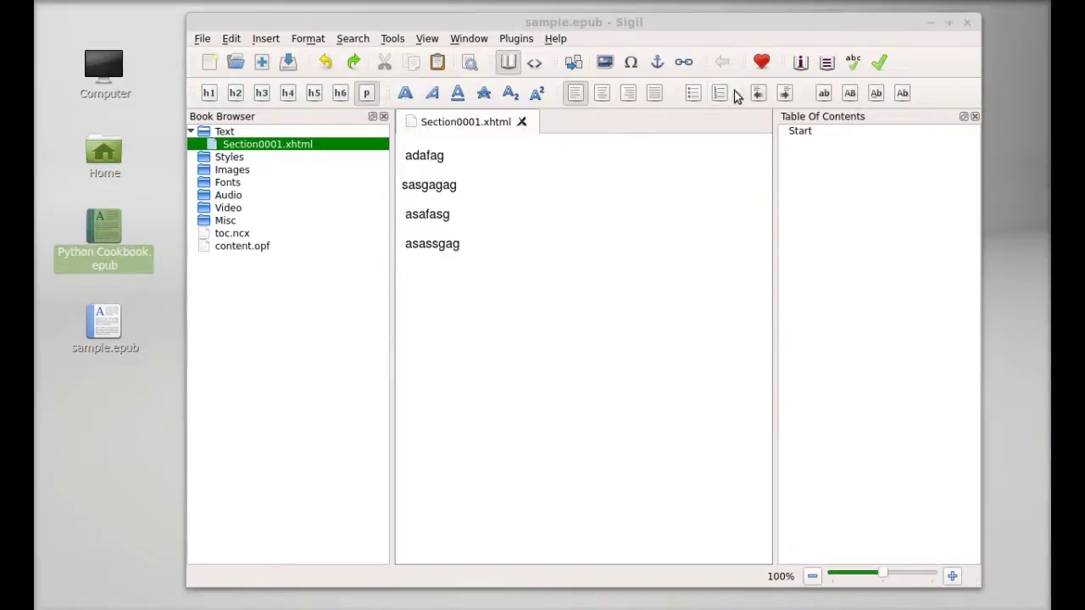
Step: Open Python Cookbook.epub from the Desktop through File > Open
left_click(517, 261)
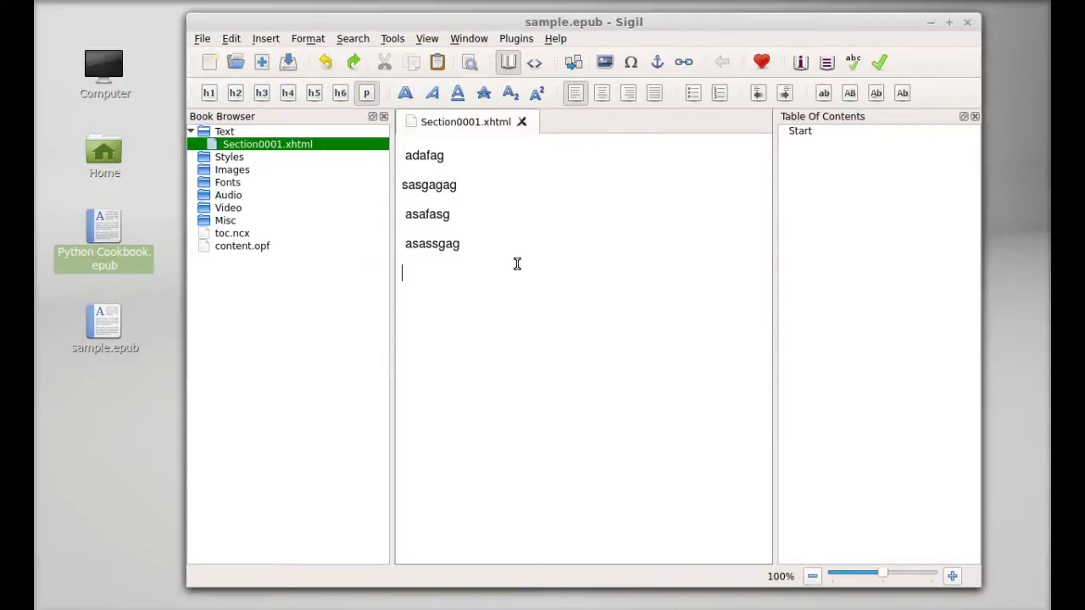
left_click(202, 39)
left_click(229, 75)
left_click(480, 184)
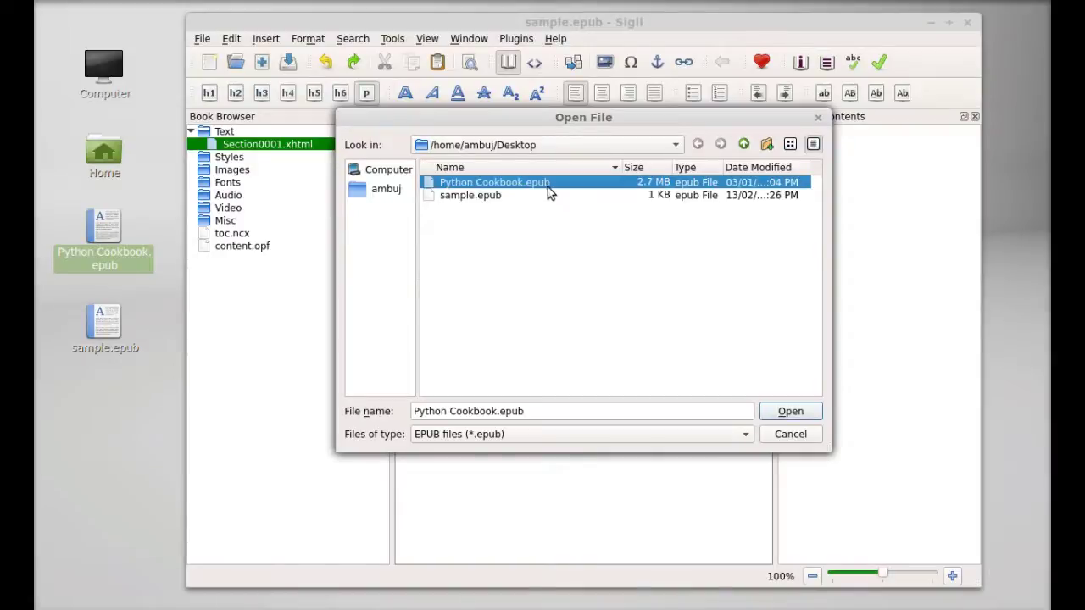
left_click(791, 413)
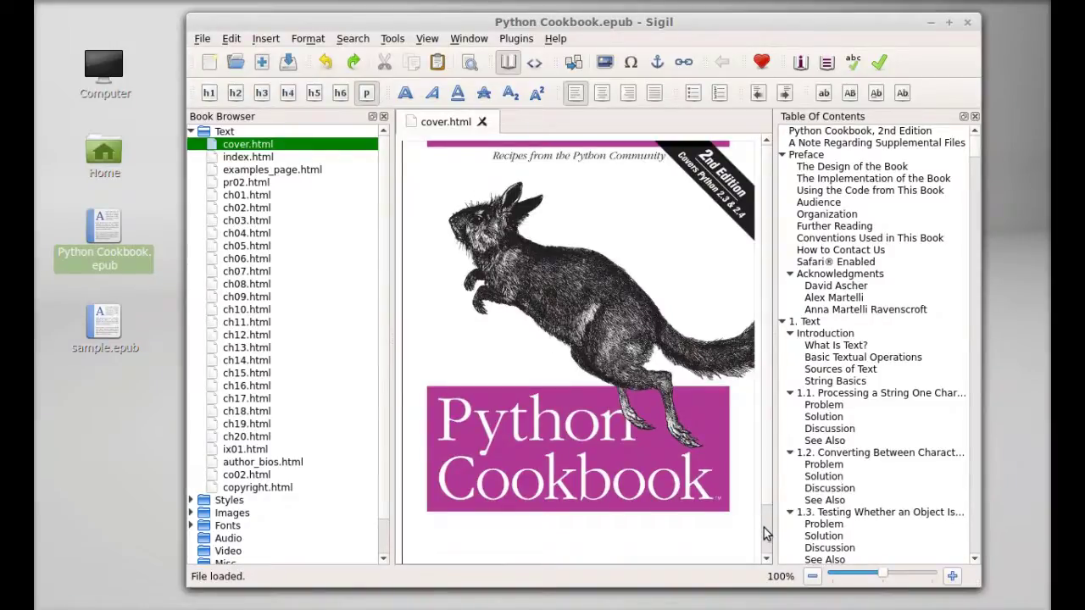
Step: Step through the Table of Contents to chapter 1's Basic Textual Operations, then close the Book Browser
scroll(766, 530, "down", 1)
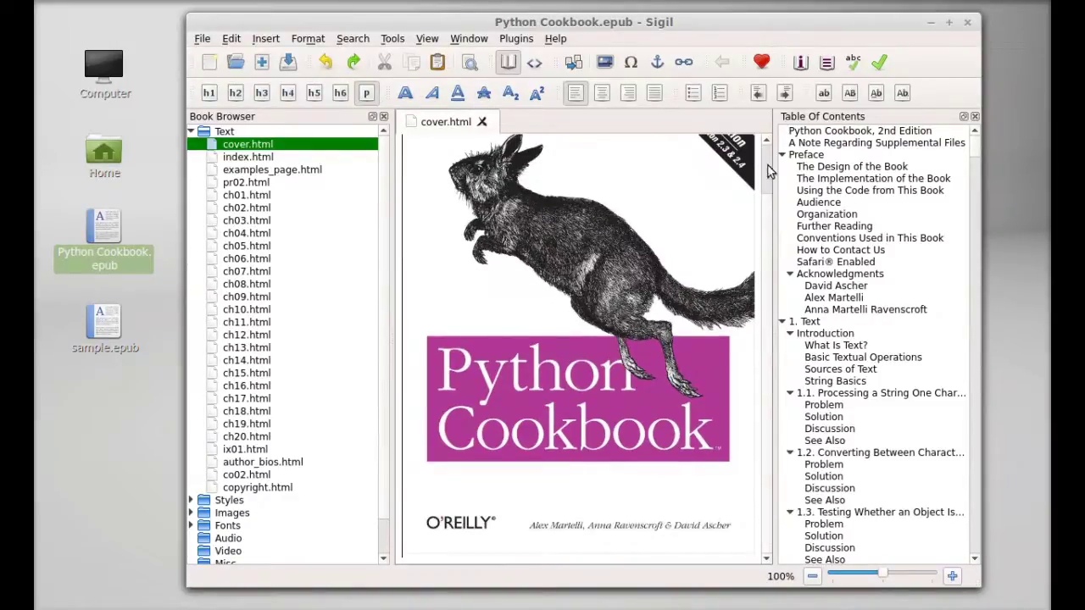
scroll(767, 186, "up", 1)
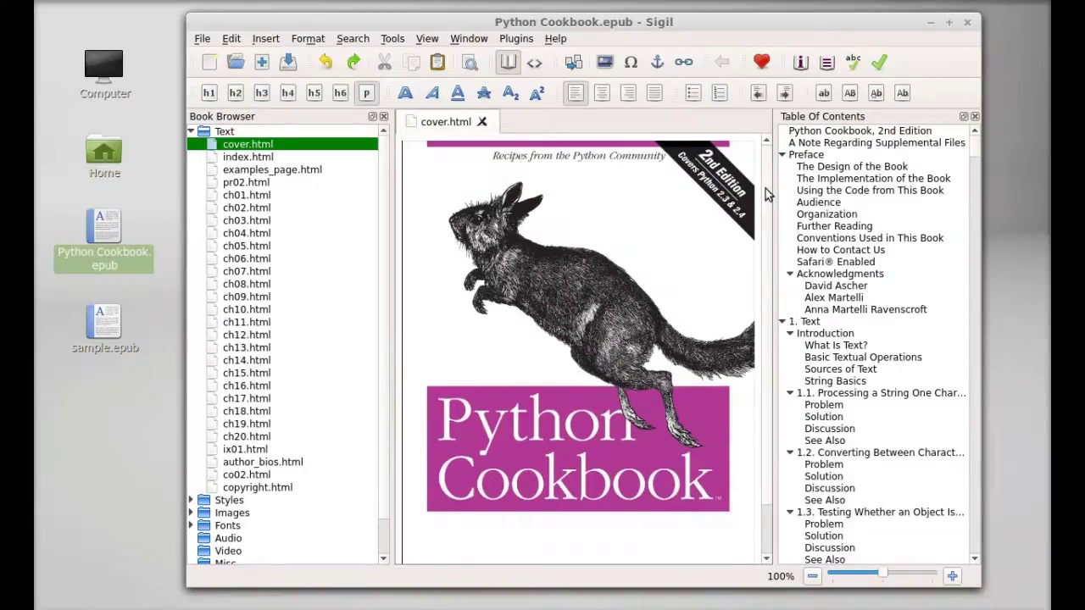
scroll(767, 191, "down", 1)
scroll(768, 169, "up", 1)
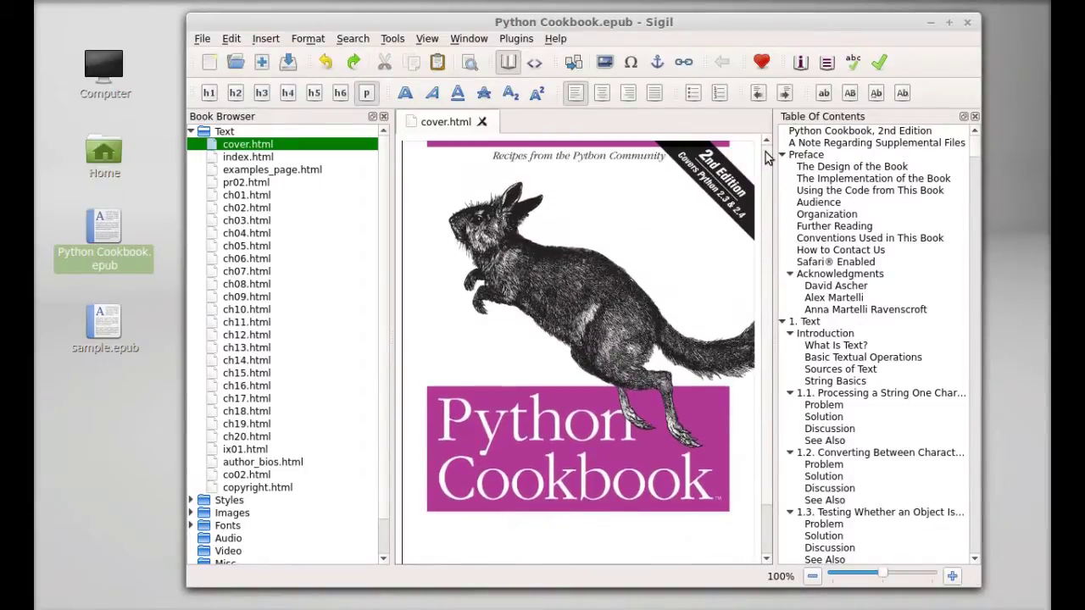
left_click(836, 167)
left_click(839, 190)
left_click(834, 238)
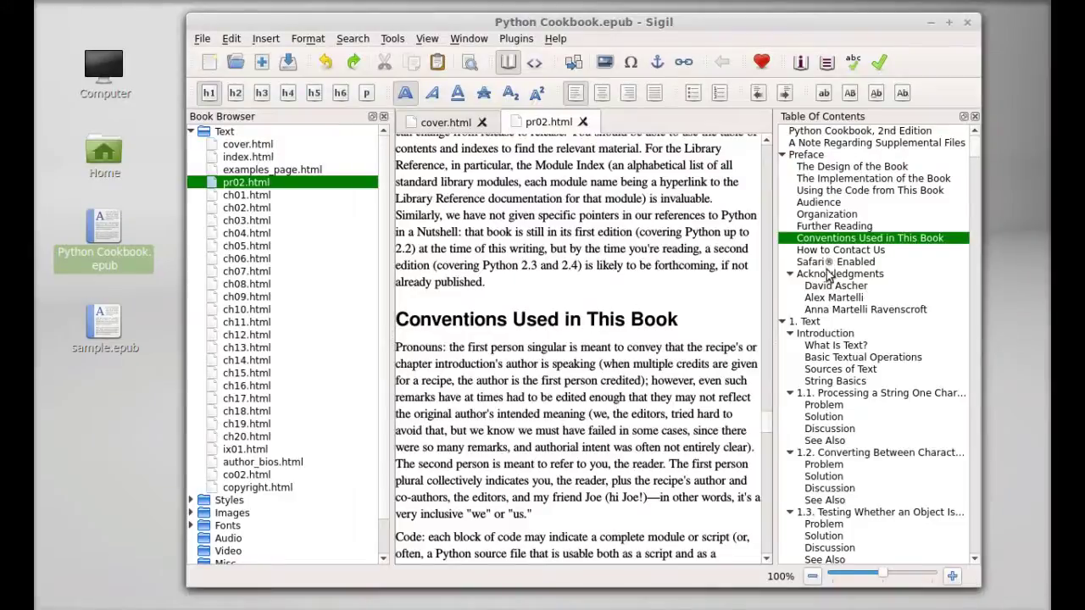
left_click(832, 274)
left_click(812, 310)
left_click(819, 358)
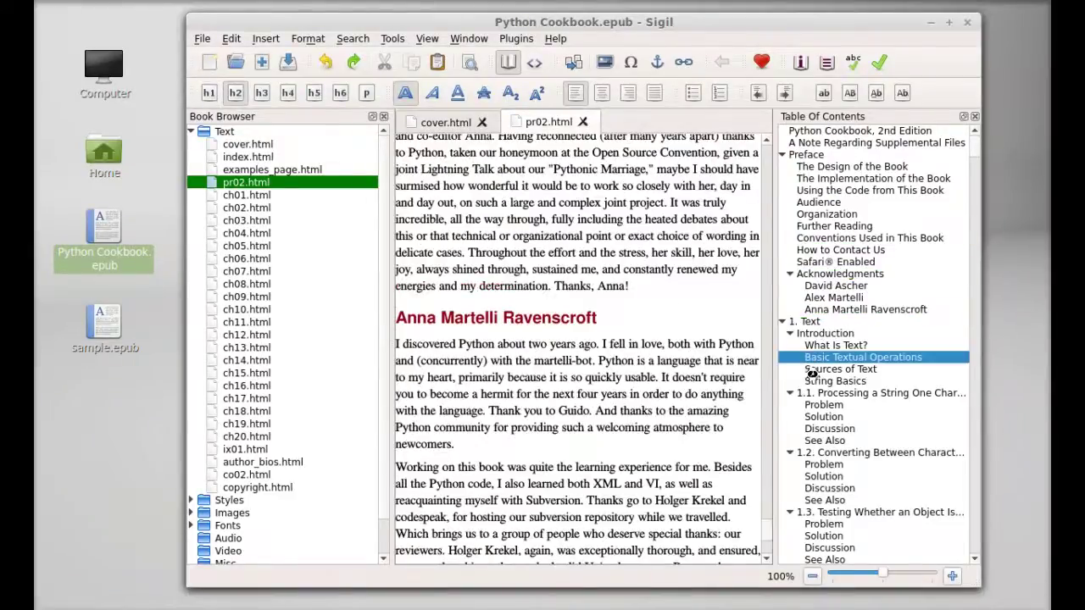
left_click(383, 116)
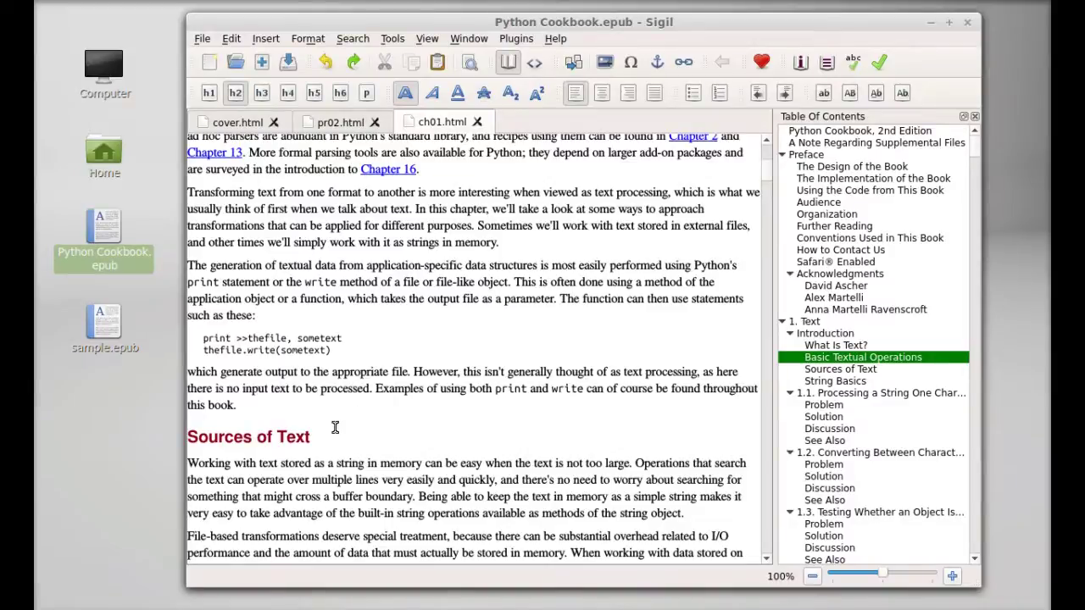
key("shift+Left")
key("shift+Left")
key("shift+Left")
key("shift+Left")
key("shift+Left")
key("shift+Left")
key("shift+Left")
key("shift+Left")
key("shift+Left")
key("shift+Left")
key("shift+Left")
key("shift+Left")
key("shift+Left")
key("shift+Left")
key("shift+Left")
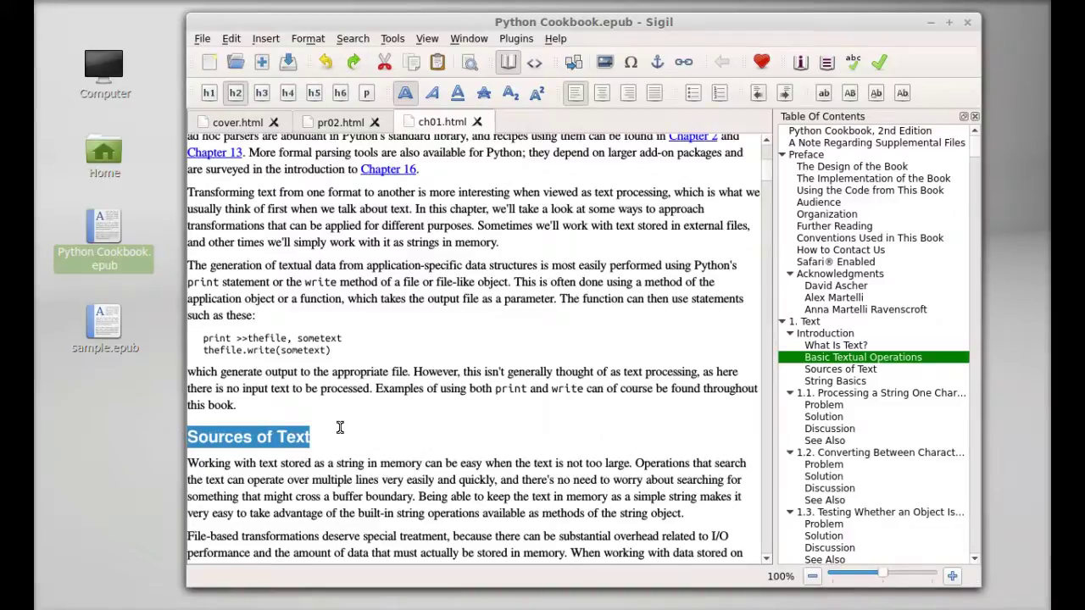
Step: Delete the Sources of Text heading and trim the preceding paragraph back to 'appropria'
key("BackSpace")
key("BackSpace")
key("BackSpace")
key("BackSpace")
key("BackSpace")
key("BackSpace")
key("BackSpace")
key("BackSpace")
key("BackSpace")
key("BackSpace")
key("BackSpace")
key("BackSpace")
key("BackSpace")
key("BackSpace")
key("BackSpace")
key("BackSpace")
key("BackSpace")
key("BackSpace")
key("BackSpace")
key("BackSpace")
key("BackSpace")
key("BackSpace")
key("BackSpace")
key("BackSpace")
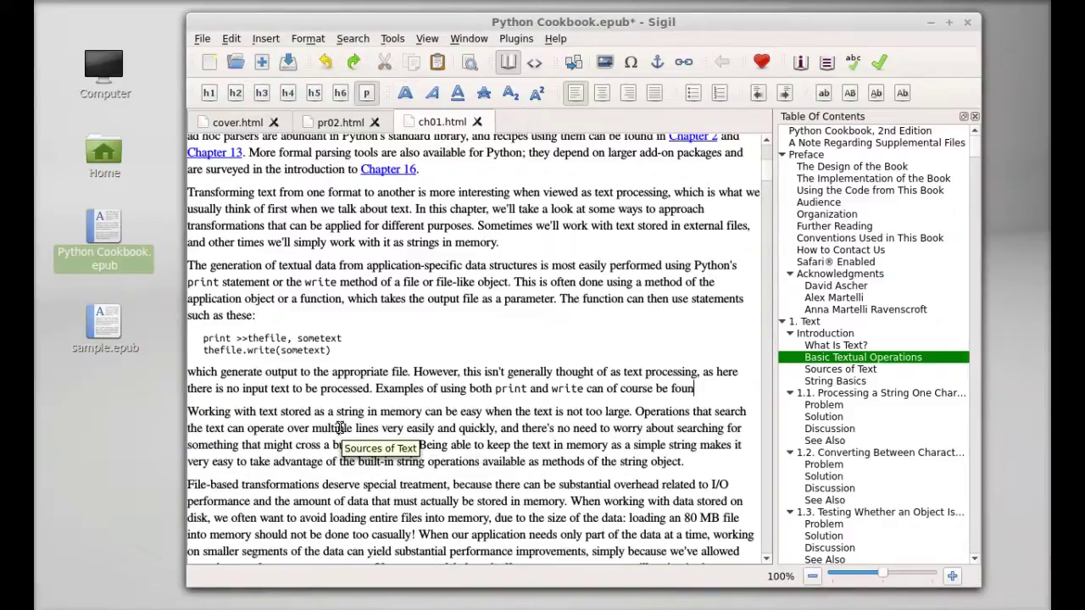
key("BackSpace")
key("BackSpace")
key("BackSpace")
key("BackSpace")
key("BackSpace")
key("BackSpace")
key("BackSpace")
key("BackSpace")
key("BackSpace")
key("BackSpace")
key("BackSpace")
key("BackSpace")
key("BackSpace")
key("BackSpace")
key("BackSpace")
key("BackSpace")
key("BackSpace")
key("BackSpace")
key("BackSpace")
key("BackSpace")
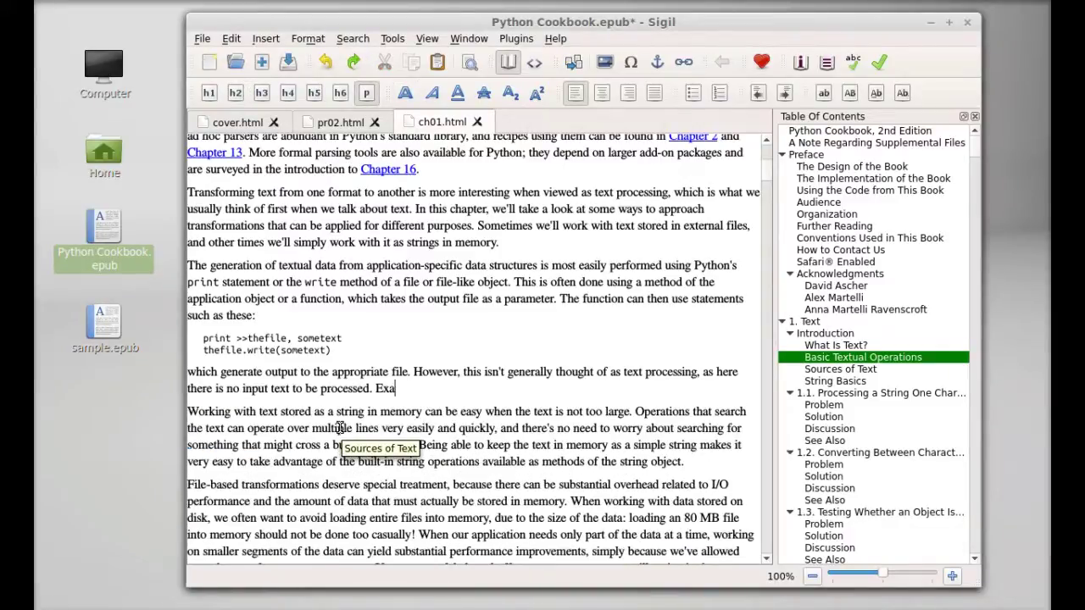
key("BackSpace")
key("BackSpace")
key("BackSpace")
key("BackSpace")
key("BackSpace")
key("BackSpace")
key("BackSpace")
key("BackSpace")
key("BackSpace")
key("BackSpace")
key("BackSpace")
key("BackSpace")
key("BackSpace")
key("BackSpace")
key("BackSpace")
key("BackSpace")
key("BackSpace")
key("BackSpace")
key("BackSpace")
key("BackSpace")
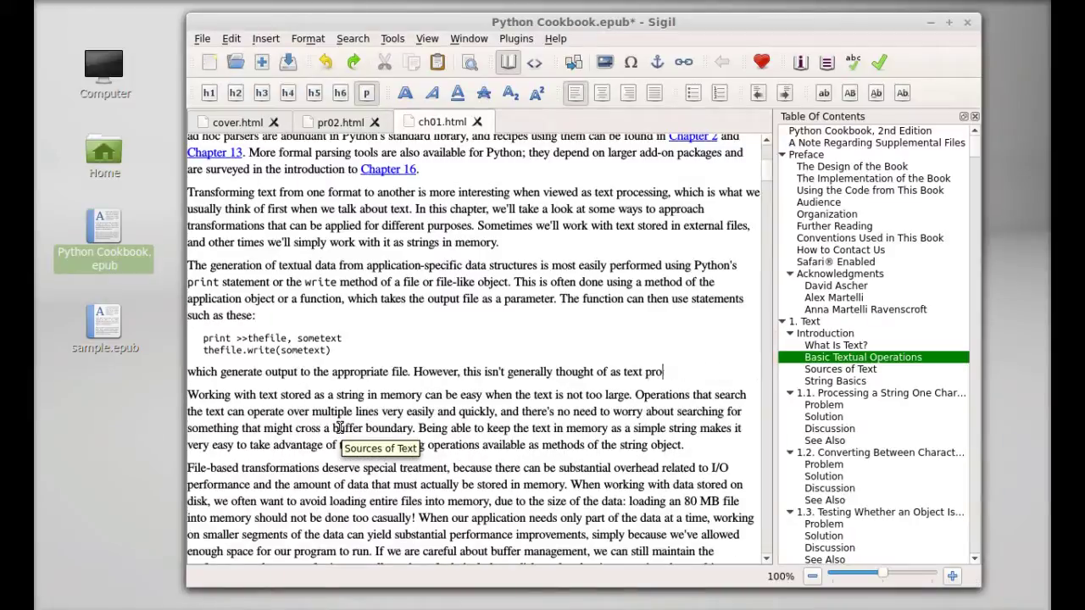
key("BackSpace")
key("BackSpace")
key("BackSpace")
key("BackSpace")
key("BackSpace")
key("BackSpace")
key("BackSpace")
key("BackSpace")
key("BackSpace")
key("BackSpace")
key("BackSpace")
key("BackSpace")
key("BackSpace")
key("BackSpace")
key("BackSpace")
key("BackSpace")
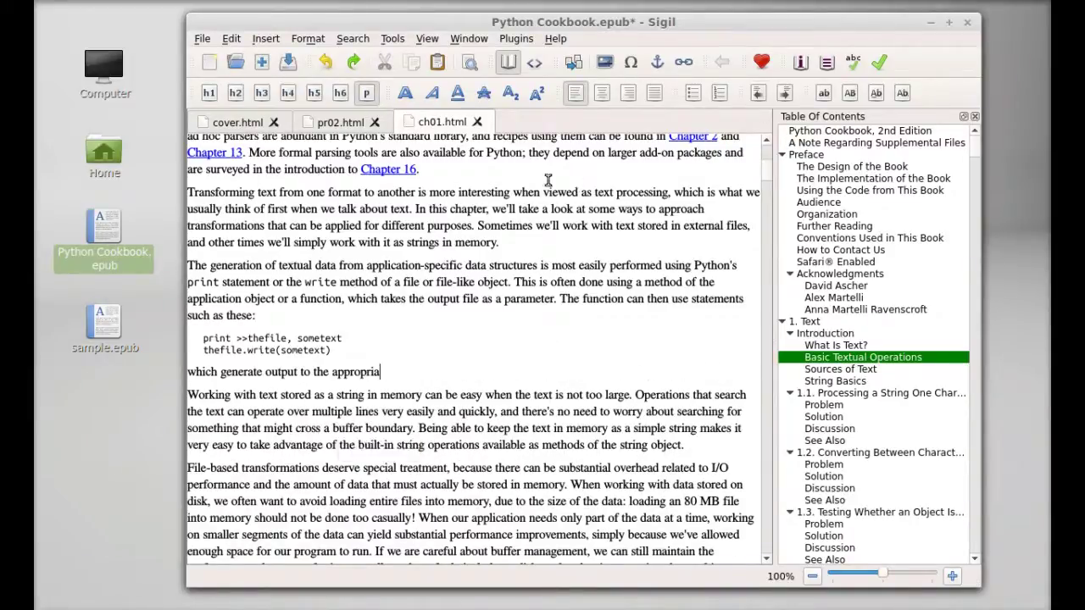
left_click(557, 39)
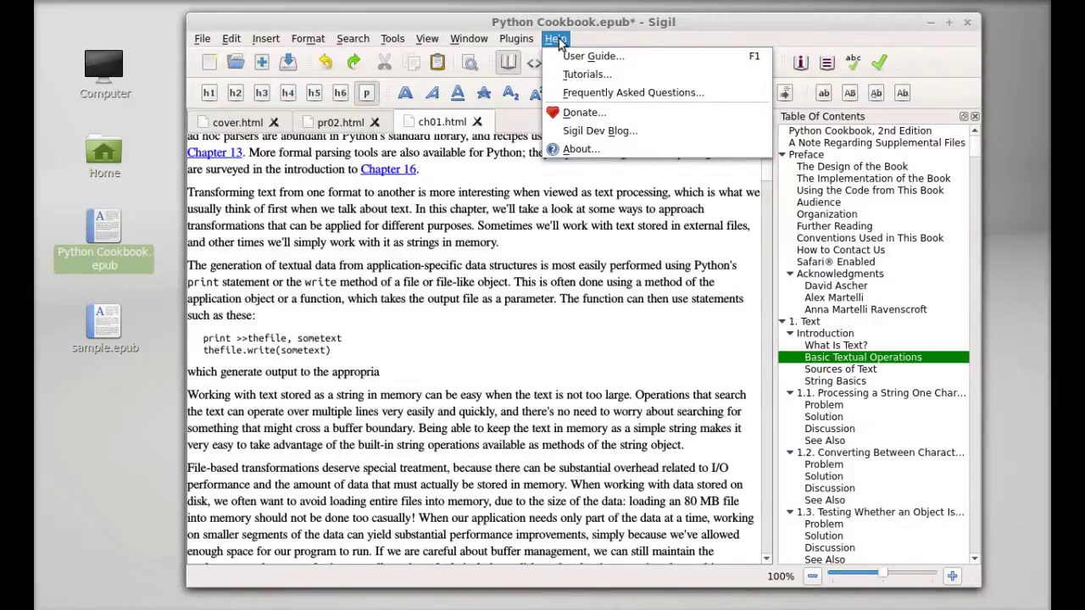
Step: Open Help > User Guide and scroll the Sigil User Guide 0.7.2 Introduction to its Tutorials list
left_click(636, 56)
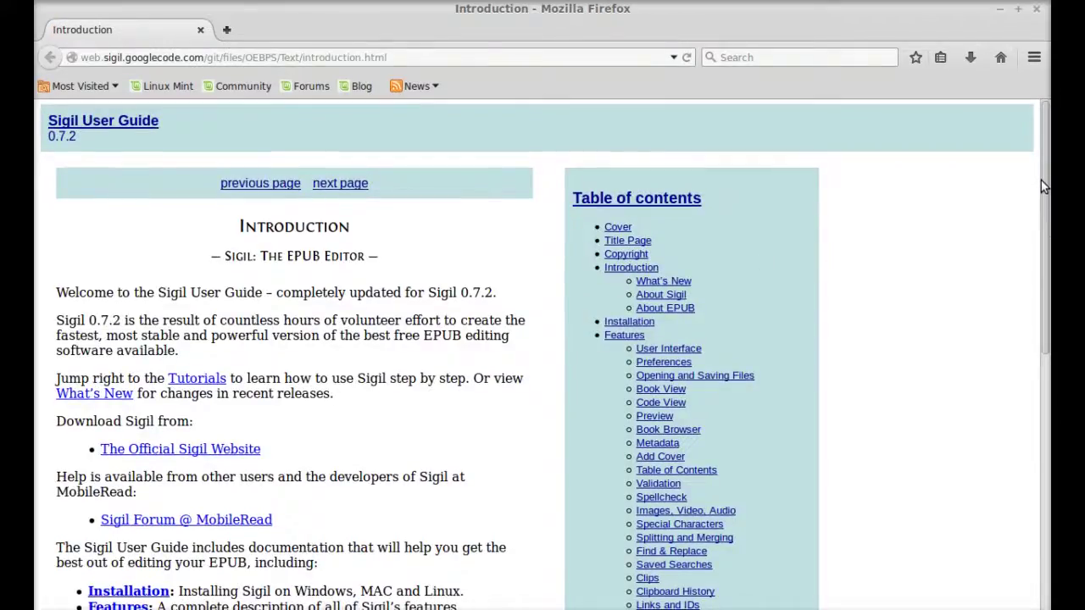
scroll(1046, 212, "down", 3)
scroll(1048, 246, "down", 8)
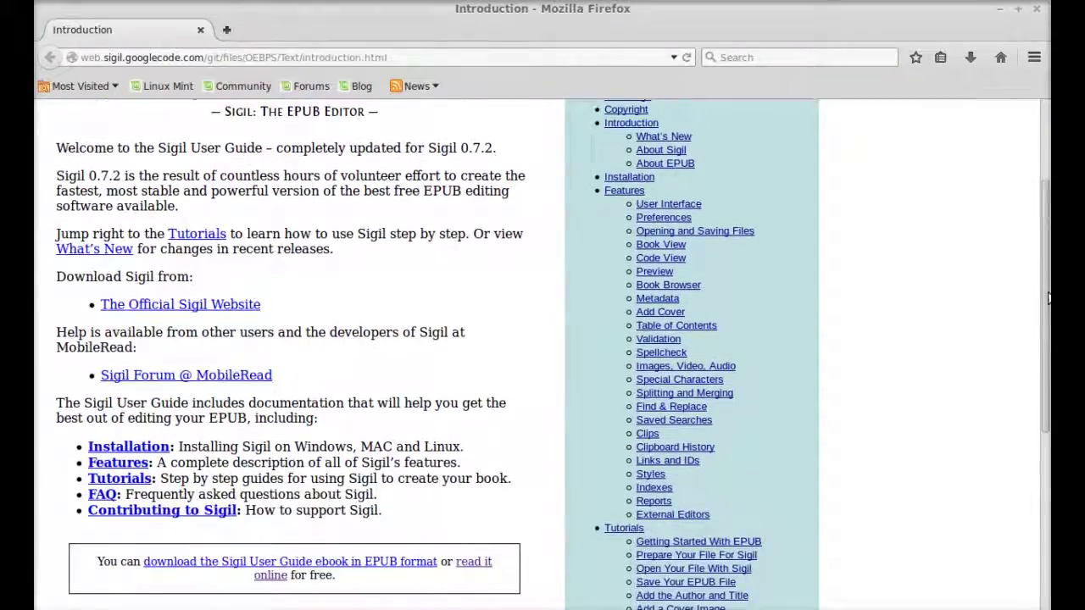
scroll(1036, 178, "up", 10)
scroll(1036, 178, "down", 8)
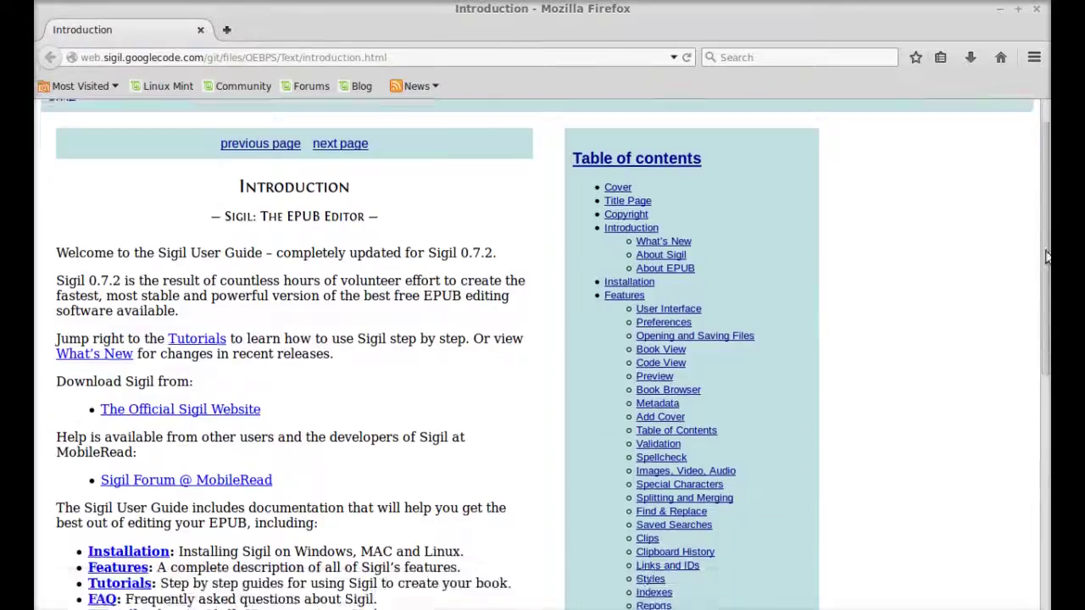